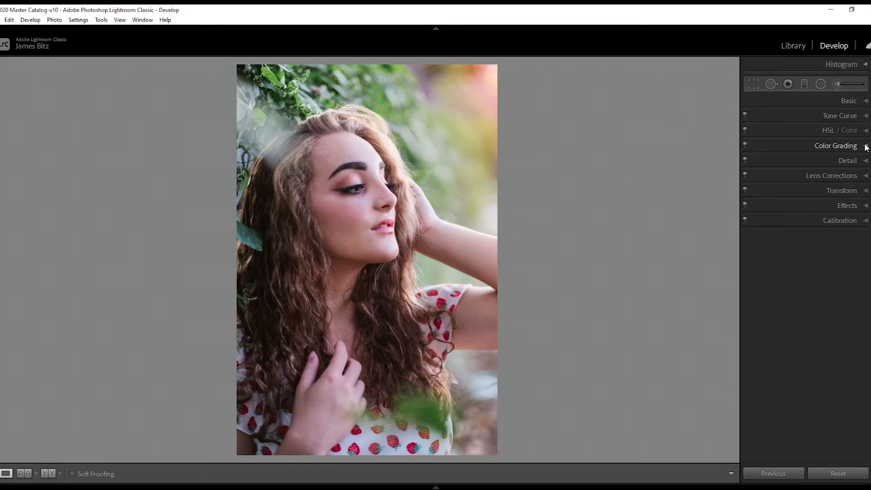
- Expand the Color Grading controls and create a virtual copy of the portrait DSCF0188.RAF
click(866, 146)
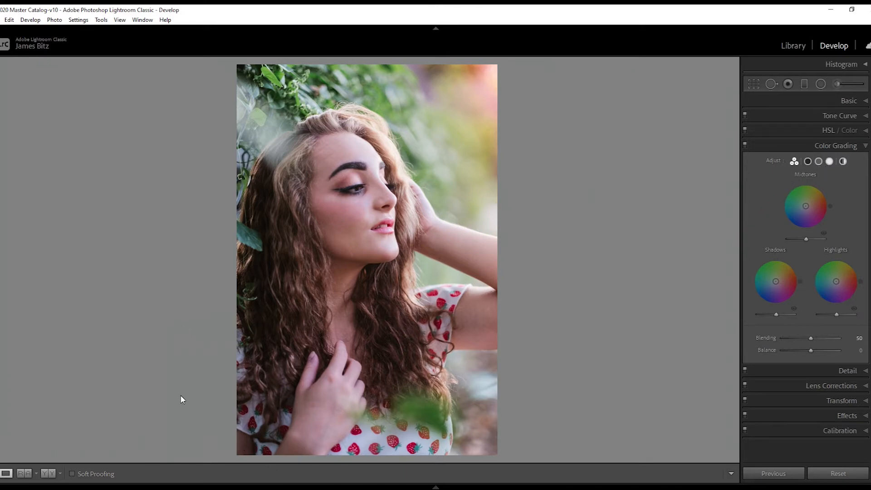
click(436, 487)
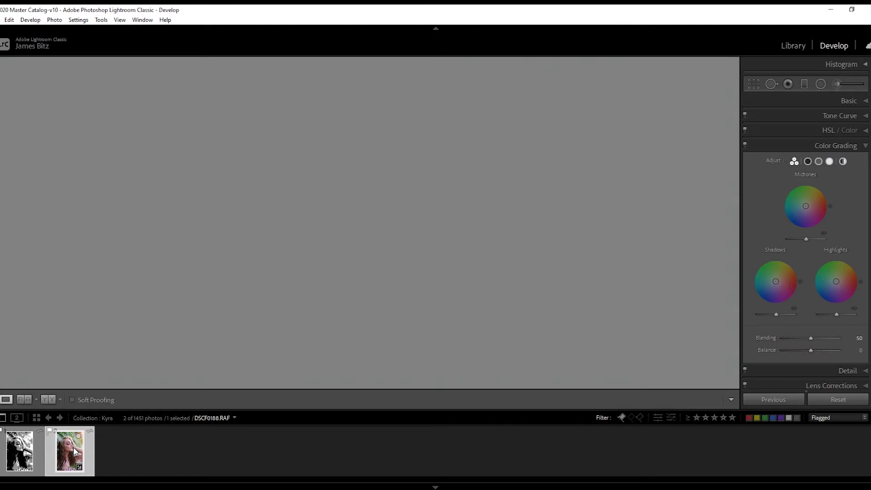
key(ctrl+')
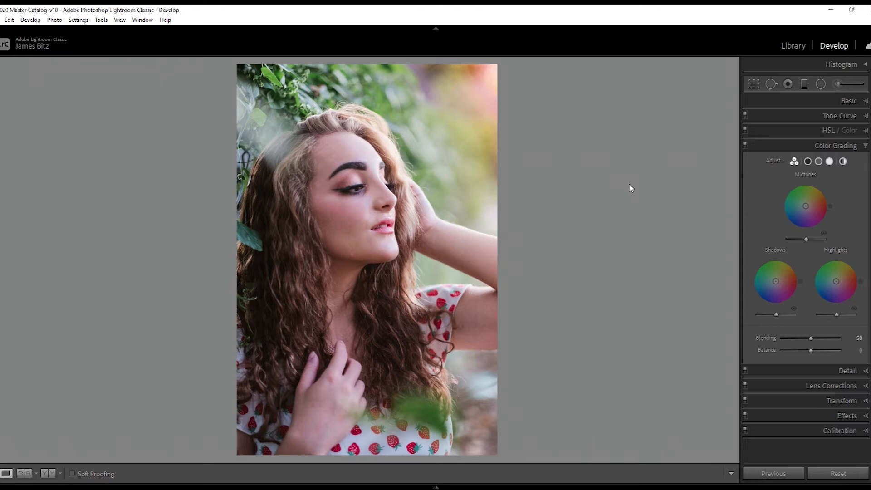
- Raise the Color Grading saturation to 100 for the shadows, midtones and highlights
click(807, 161)
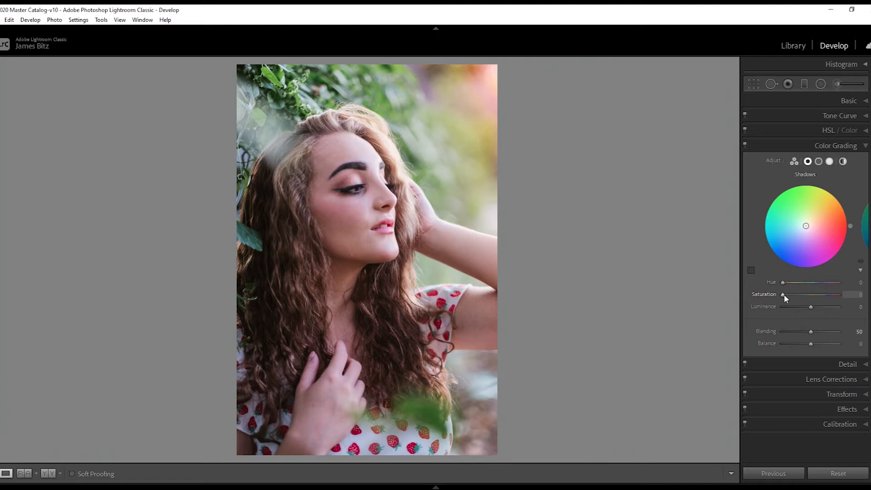
drag(784, 294, 846, 294)
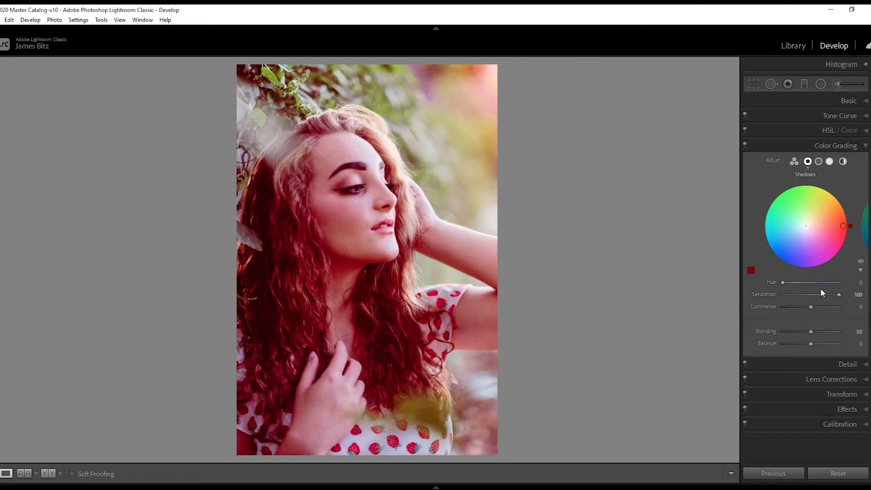
click(819, 162)
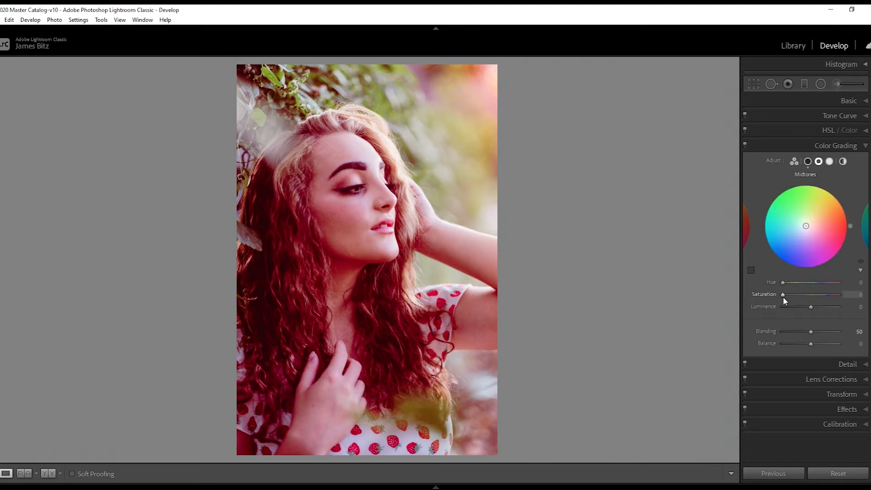
drag(783, 295, 807, 293)
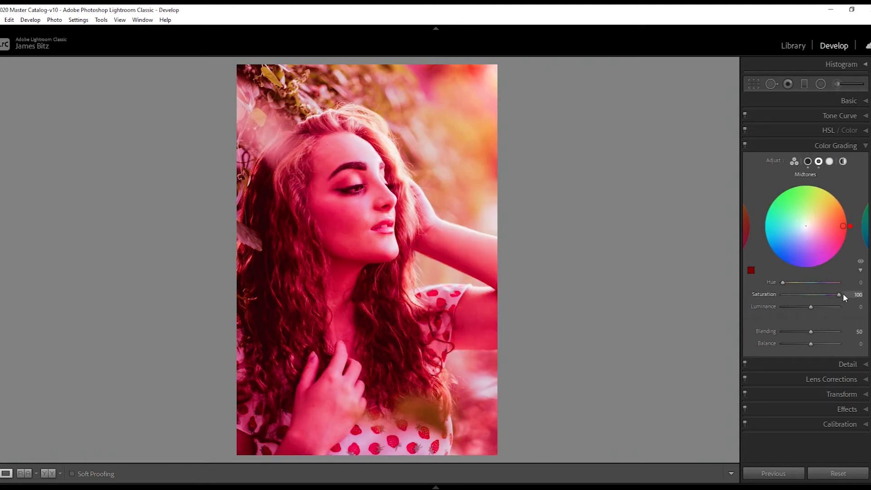
click(830, 163)
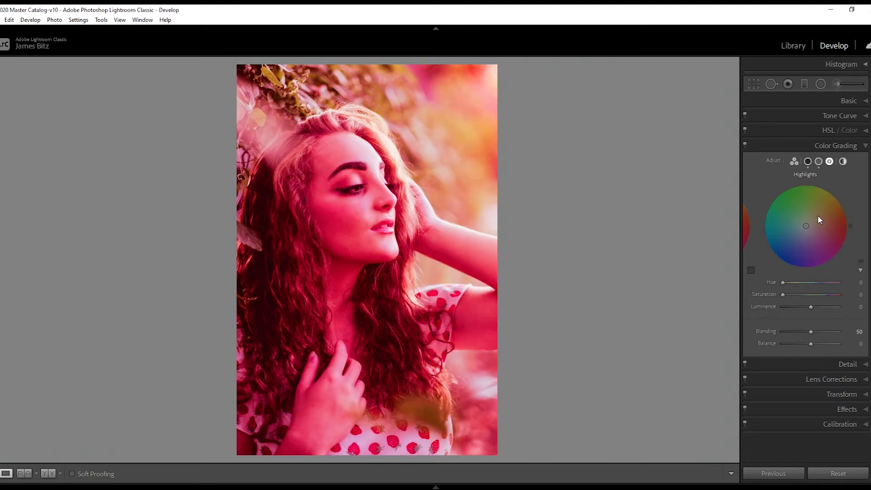
drag(782, 294, 843, 294)
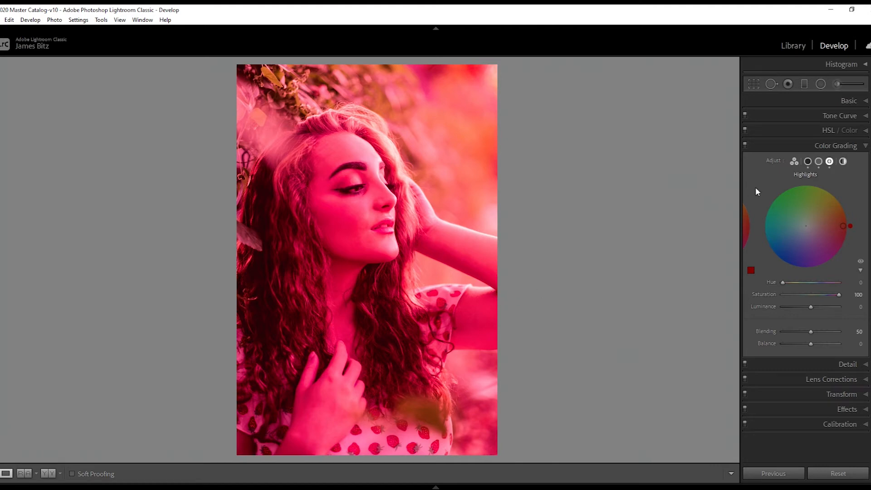
- Set the Color Grading hues to blue tones: 222 for shadows, 201 for midtones and 189 for highlights
click(808, 161)
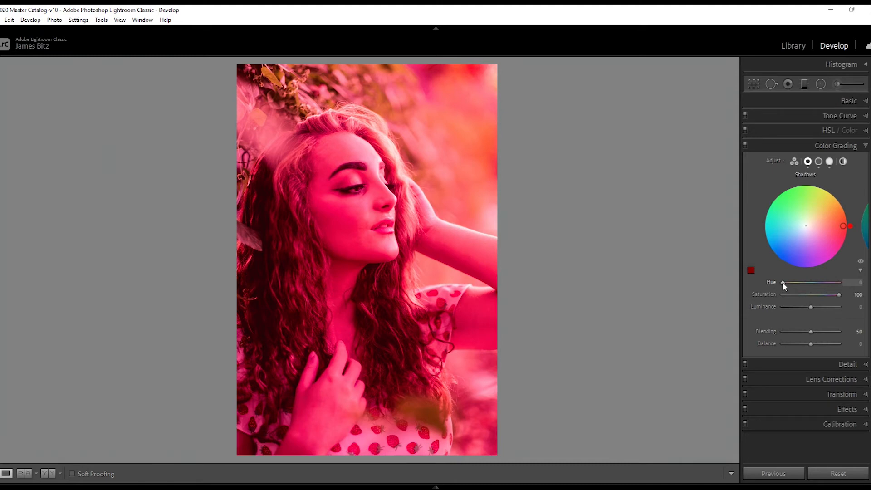
drag(784, 282, 818, 283)
double_click(817, 283)
drag(784, 283, 815, 285)
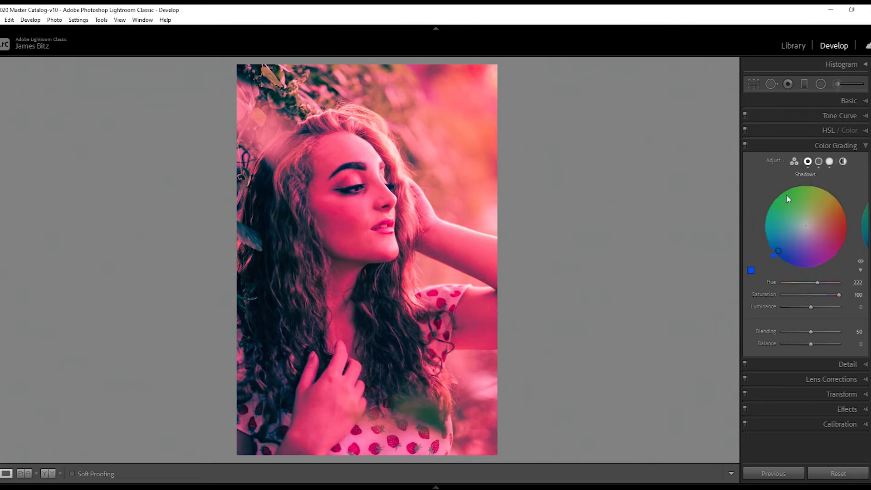
click(819, 163)
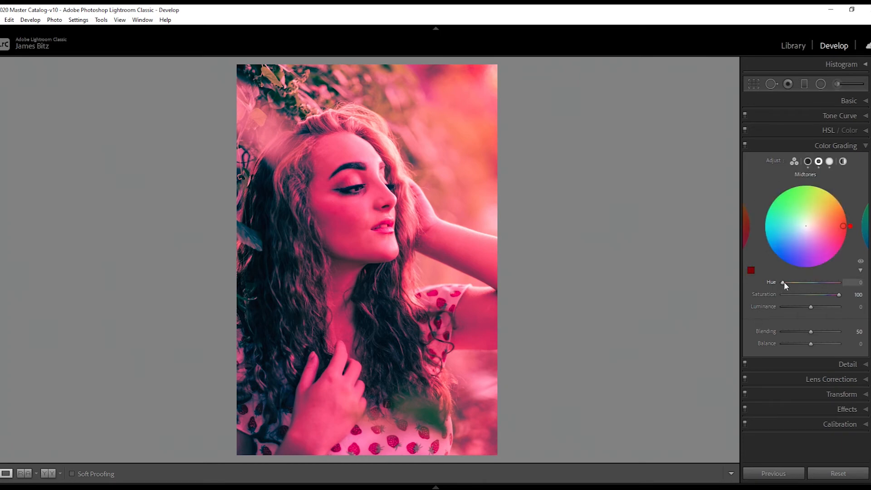
drag(784, 281, 815, 282)
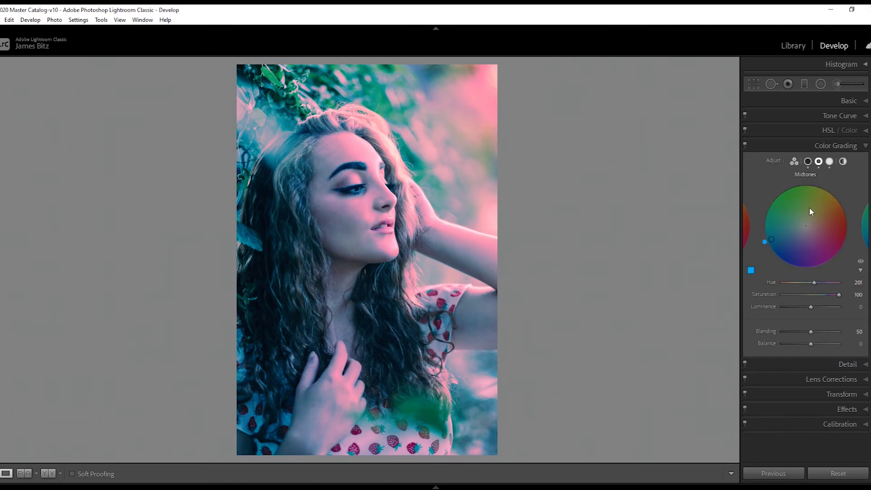
click(830, 163)
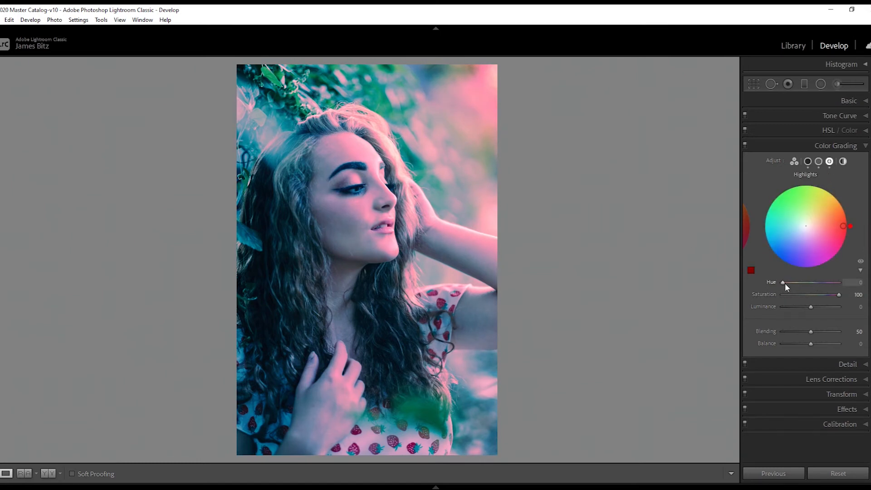
drag(784, 283, 813, 283)
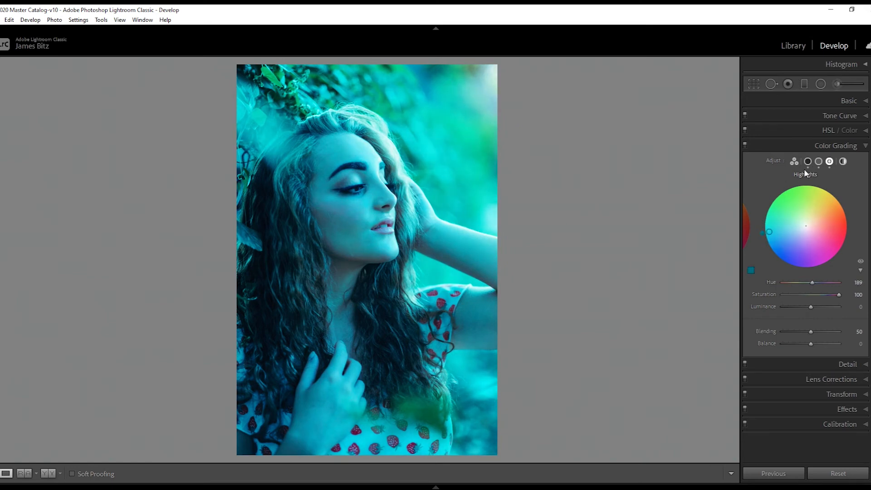
- Refine the Color Grading hues, setting the midtones to 204 and the shadows to 216
click(819, 162)
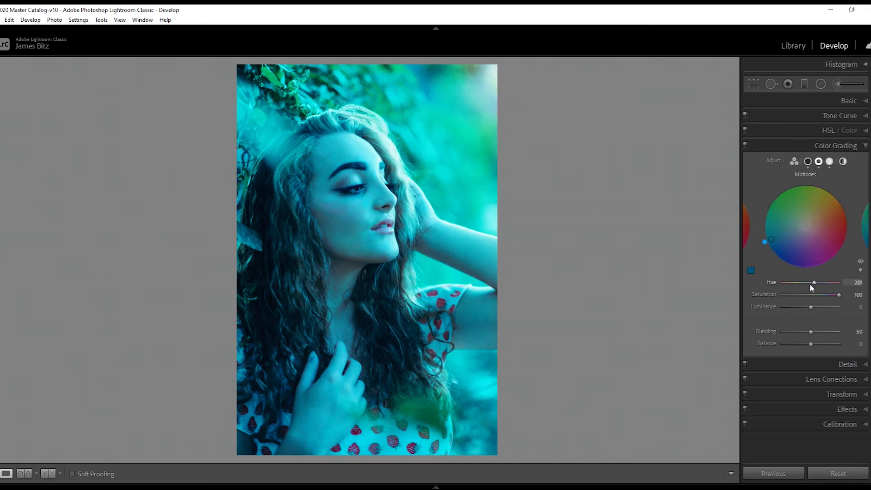
drag(814, 283, 814, 282)
click(808, 162)
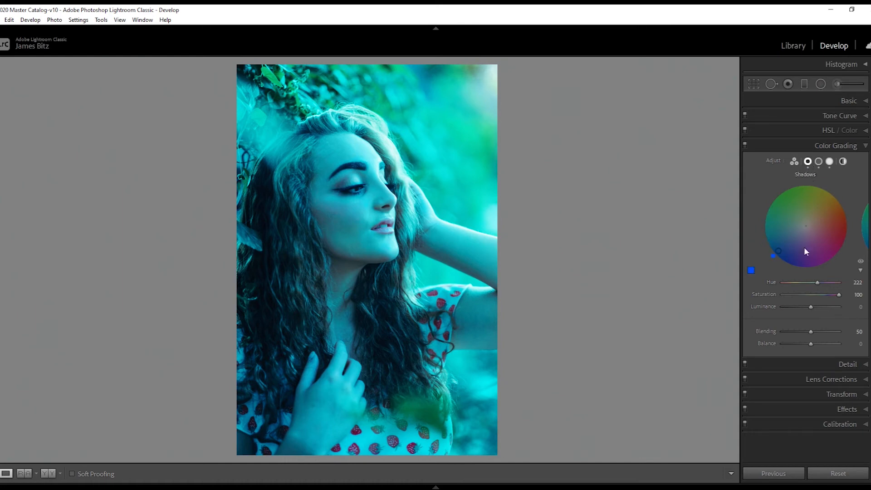
drag(818, 282, 817, 282)
- Reduce the Color Grading saturation to 10 for the midtones, highlights and shadows
click(854, 295)
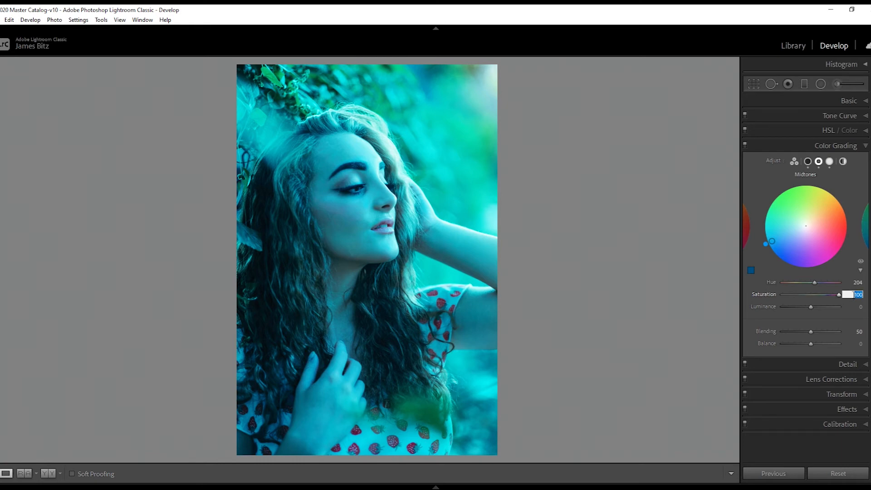
text(10)
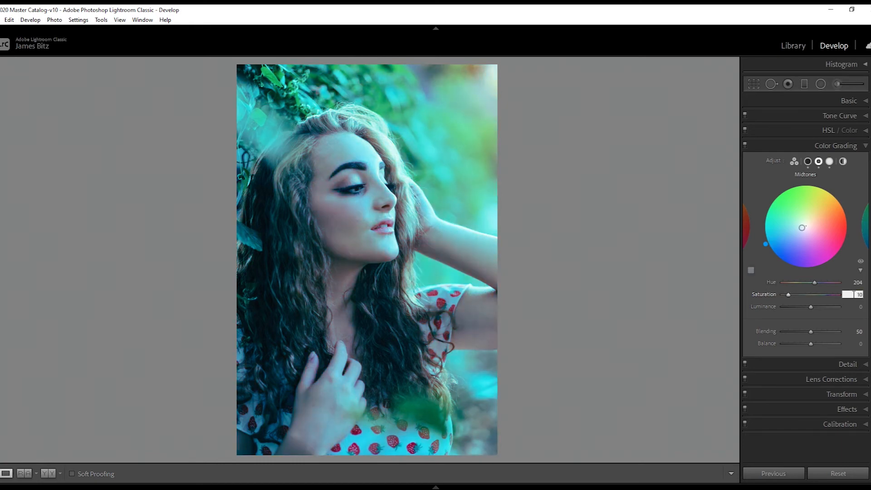
key(Return)
click(830, 162)
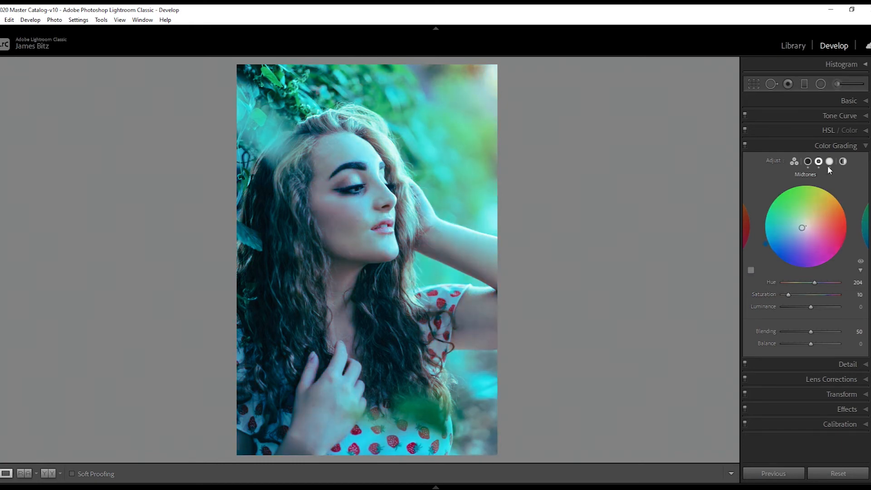
click(859, 295)
text(10)
key(Return)
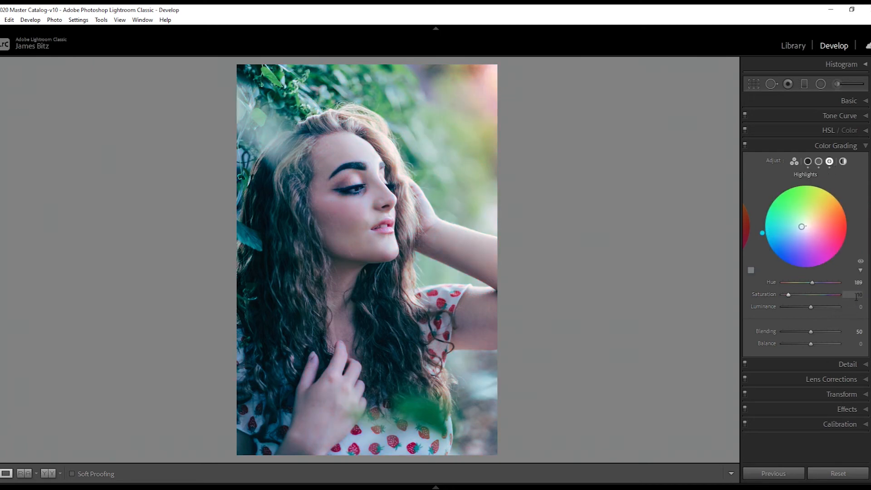
click(807, 162)
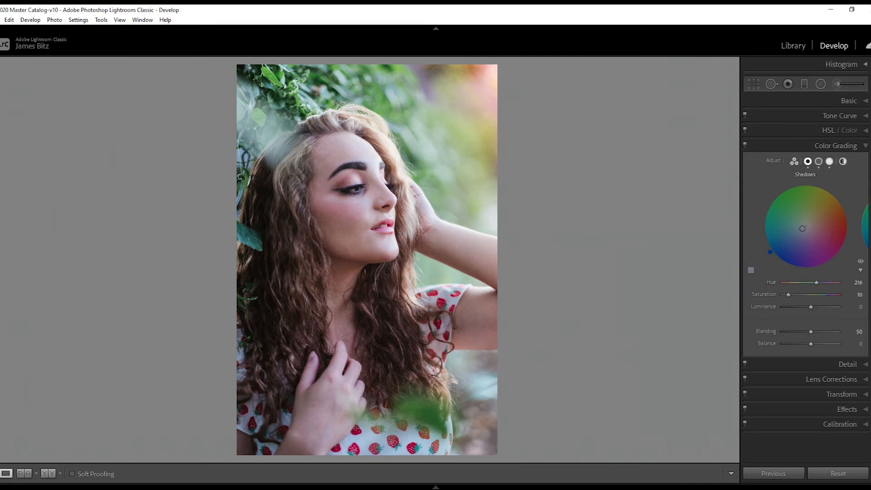
- Compare the color-graded portrait side by side with its other version in Survey view, remove one from the comparison and return to Develop
click(792, 47)
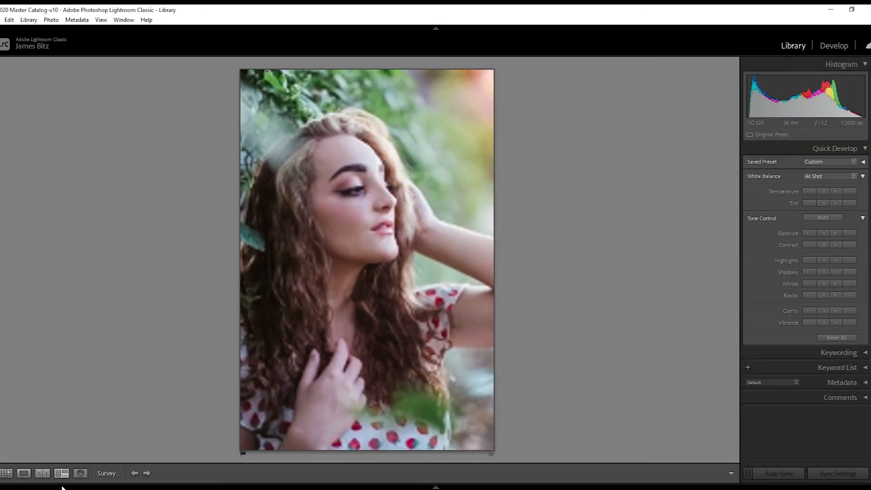
mouse_move(65, 488)
ctrl+click(70, 451)
key(n)
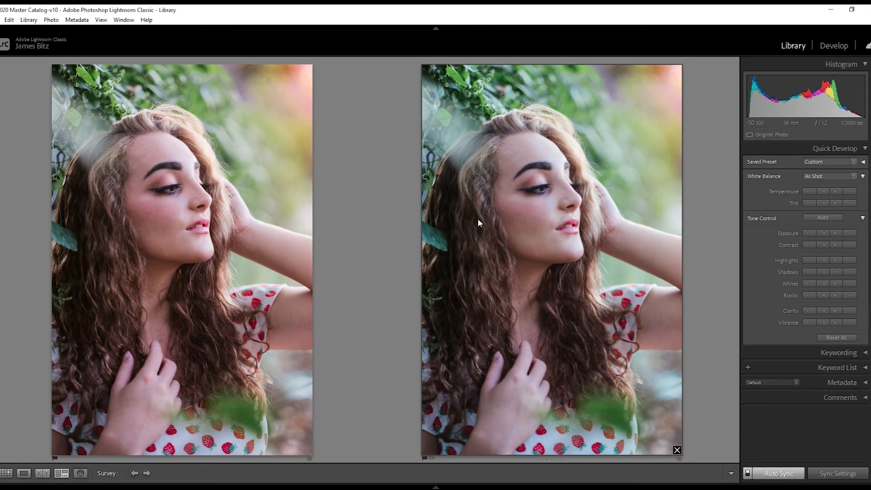
click(307, 450)
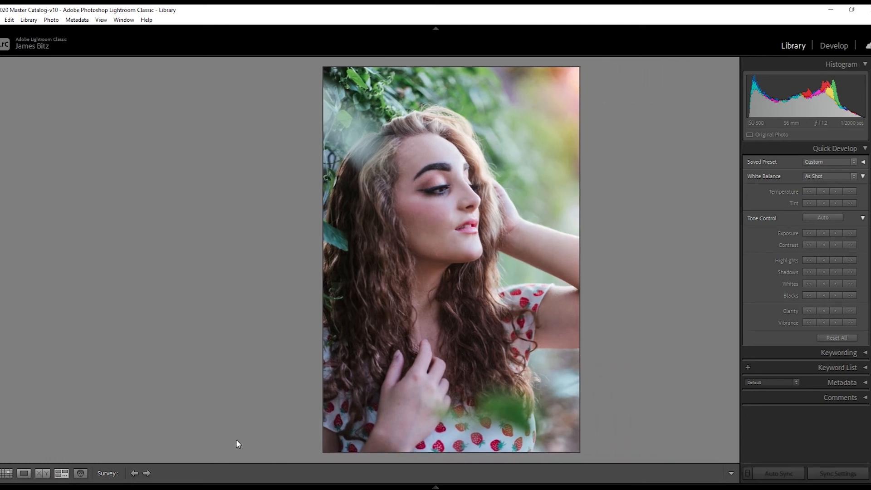
click(834, 46)
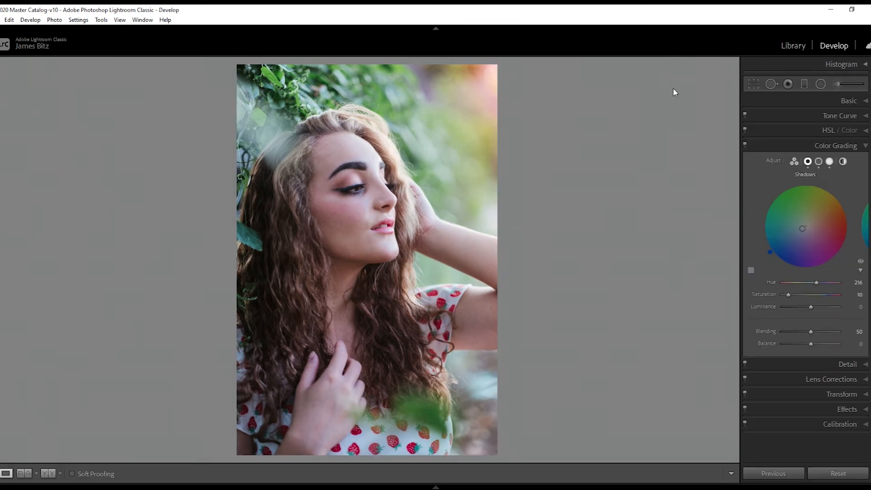
- Try a cold white balance on the portrait with Temp at 2088 and Tint at -5
click(867, 101)
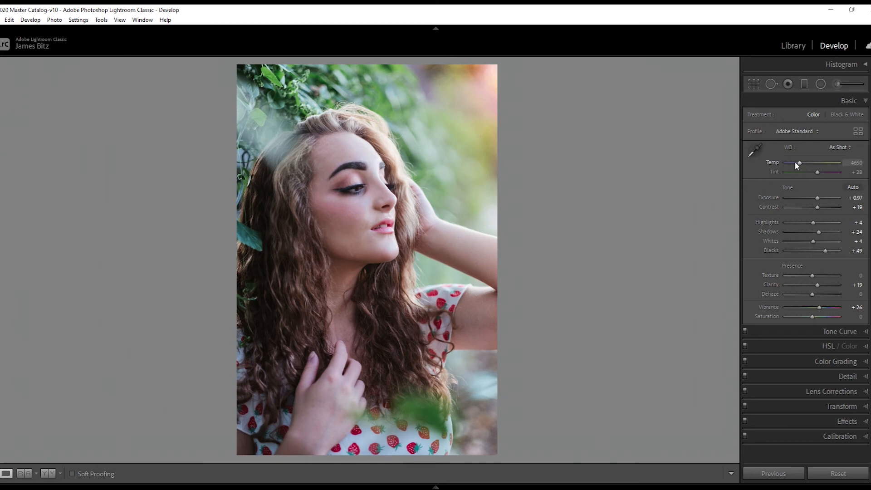
drag(798, 162, 785, 162)
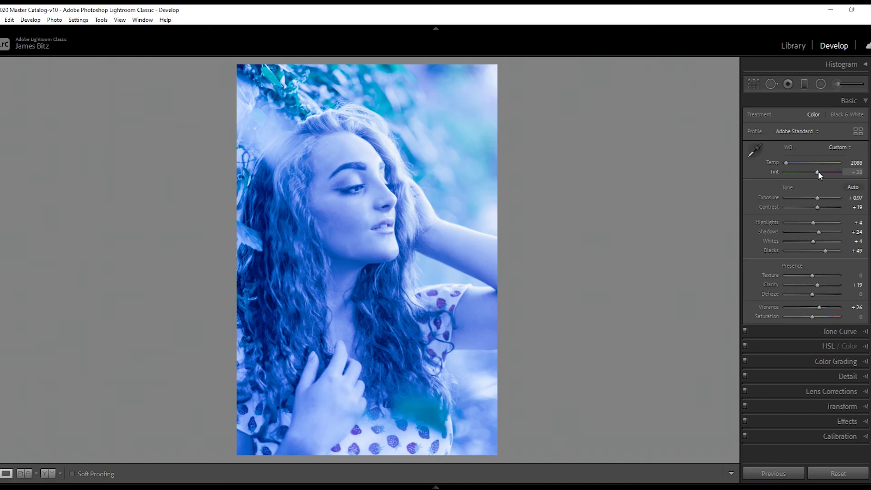
drag(820, 173, 821, 173)
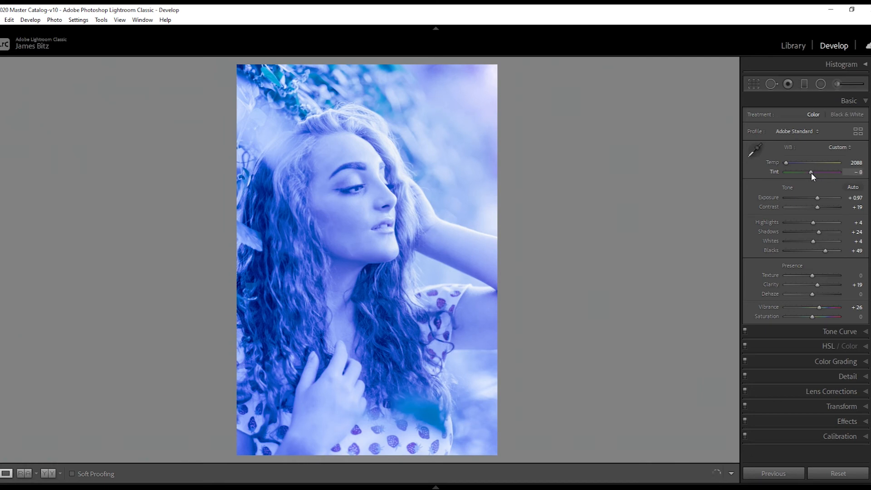
mouse_move(810, 172)
mouse_down()
mouse_move(802, 172)
mouse_move(813, 173)
mouse_up()
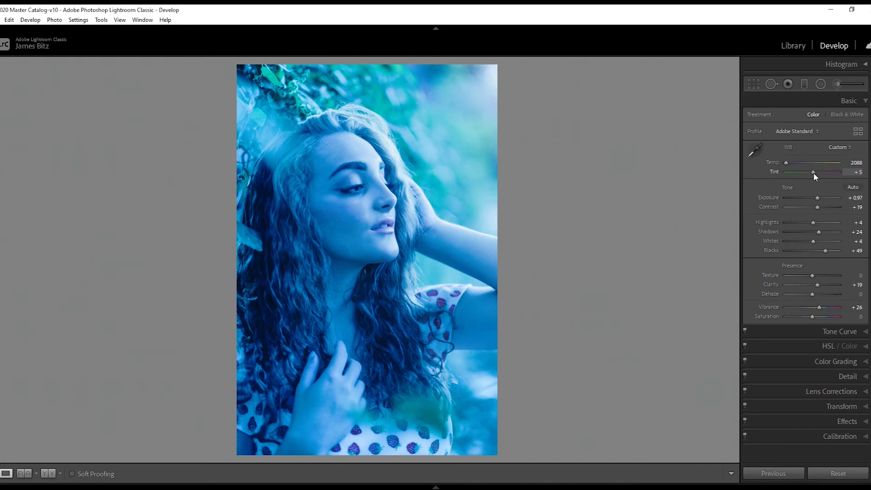
drag(814, 173, 811, 172)
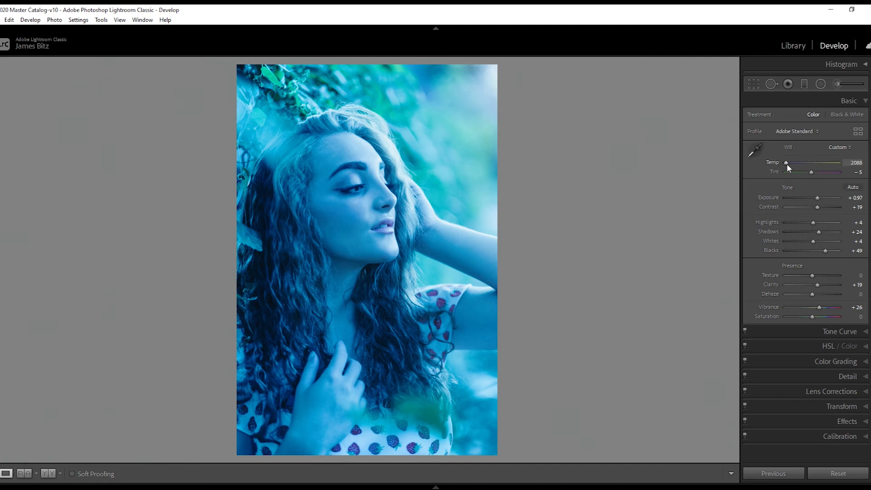
- Warm the portrait's white balance by setting Temp to 6561 and Tint to +21
drag(787, 164, 808, 163)
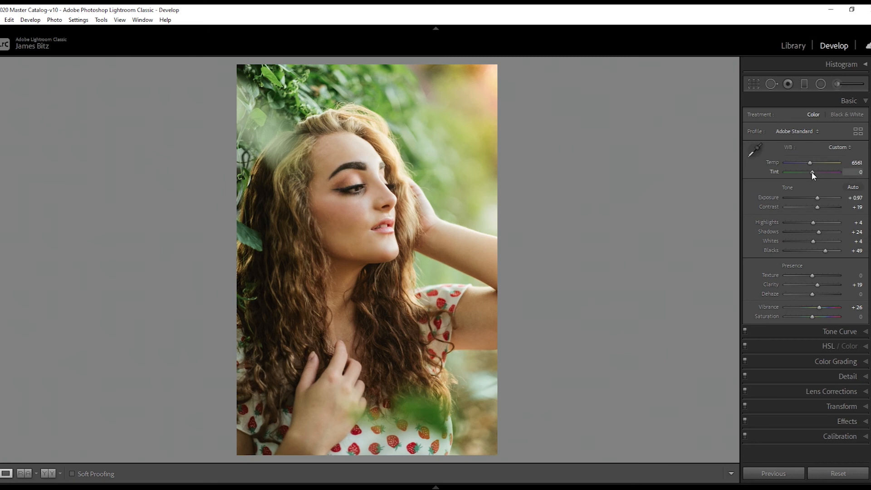
drag(812, 172, 816, 172)
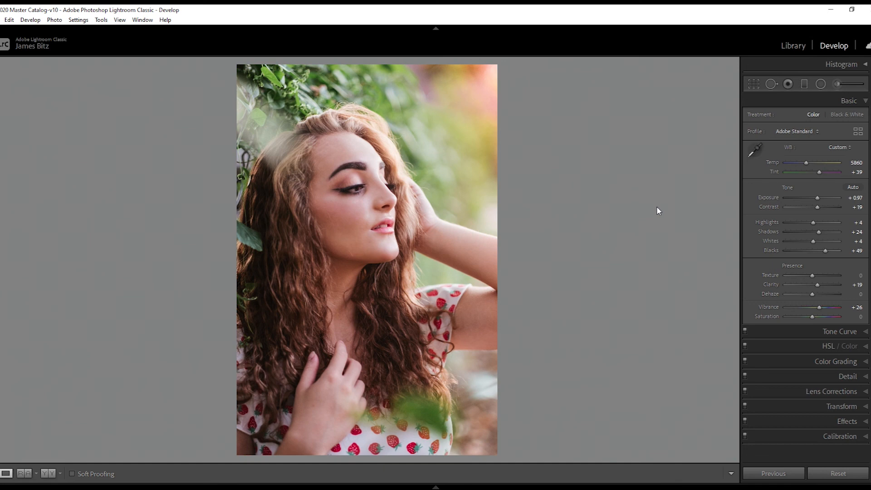
- Compare the two white-balanced versions of the portrait side by side in the Library and reopen the photo in Develop
click(794, 46)
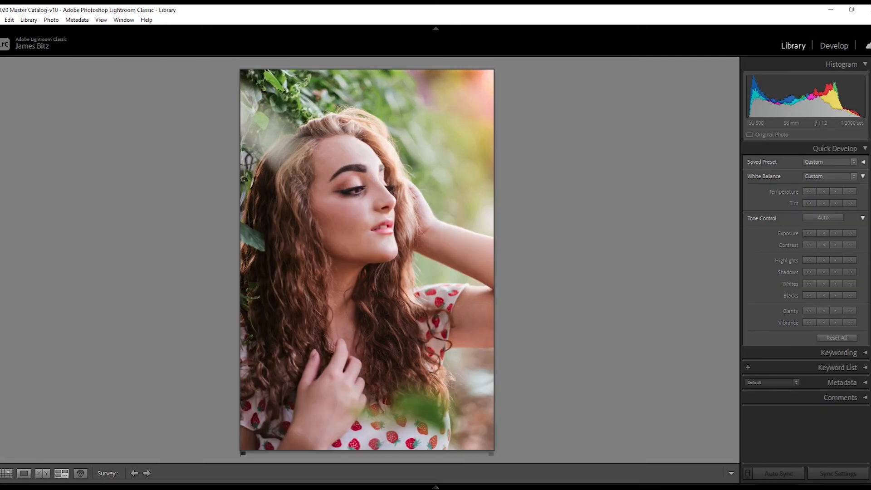
click(96, 487)
ctrl+click(73, 454)
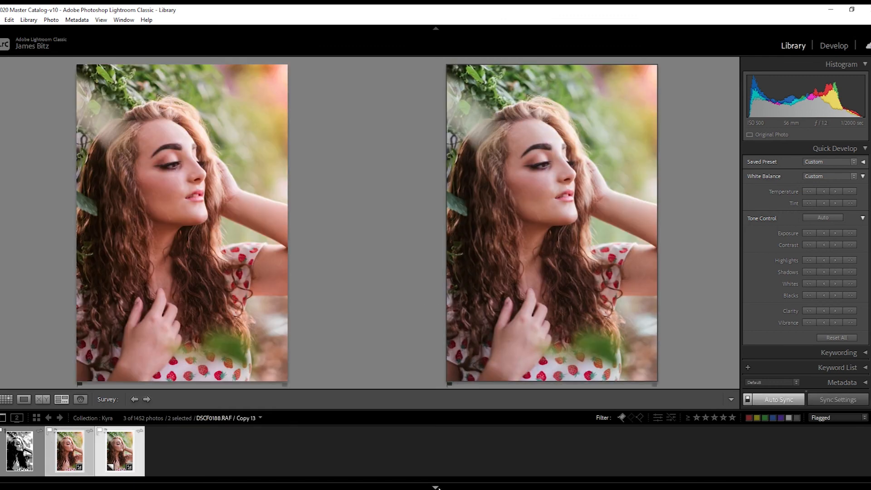
click(437, 487)
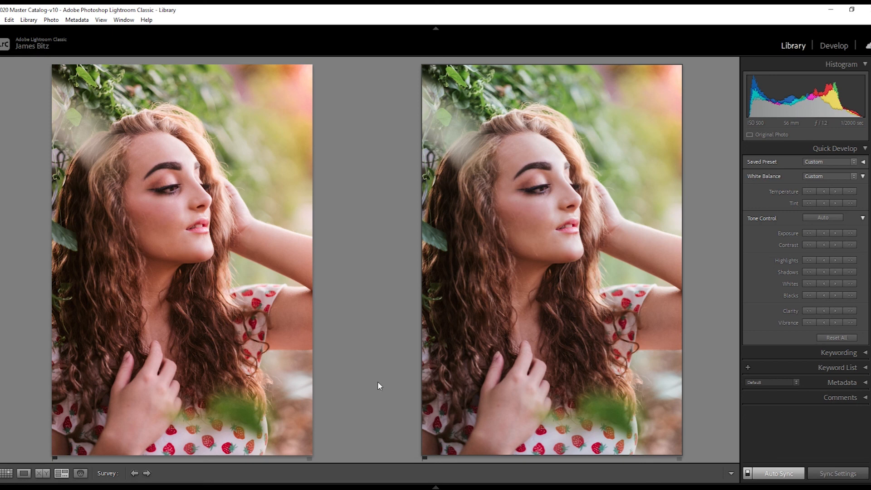
key(d)
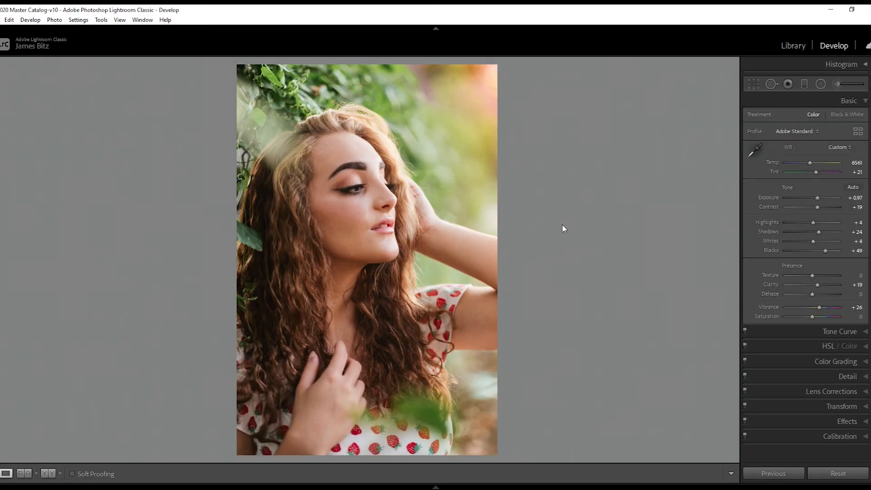